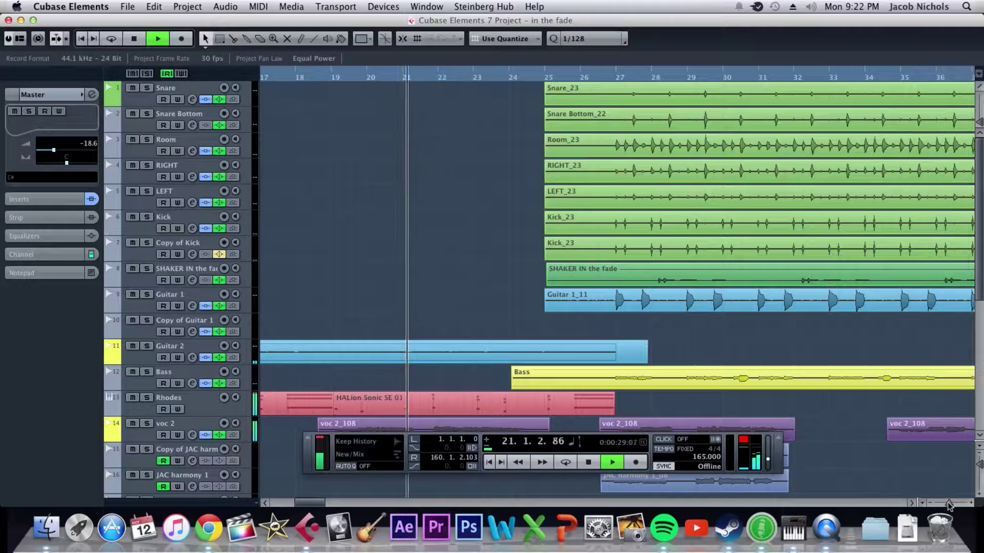
Zoom out to show bars 1–73, stop playback back at bar 1, and select the Rhodes track.
left_click_drag(949, 506, 946, 506)
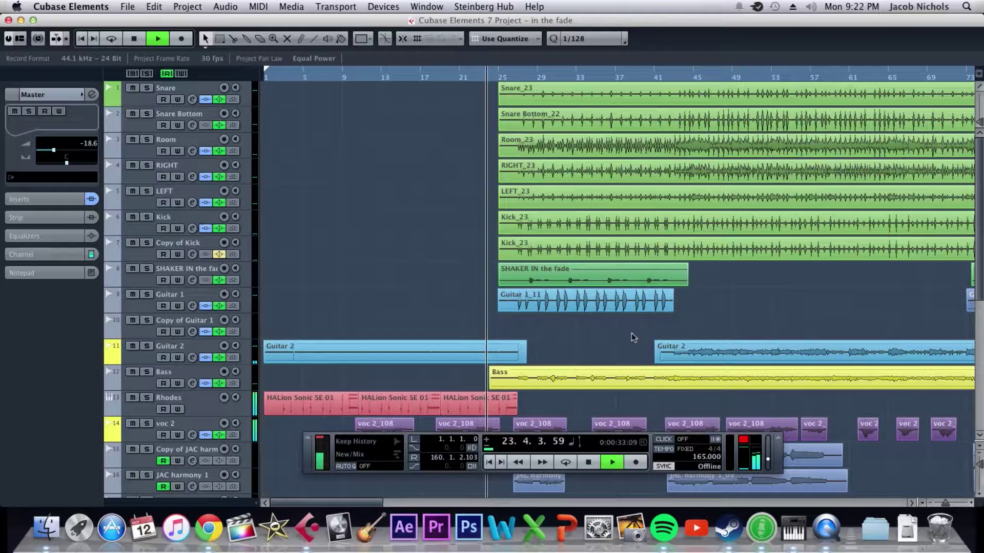
scroll(633, 337, "down", 1)
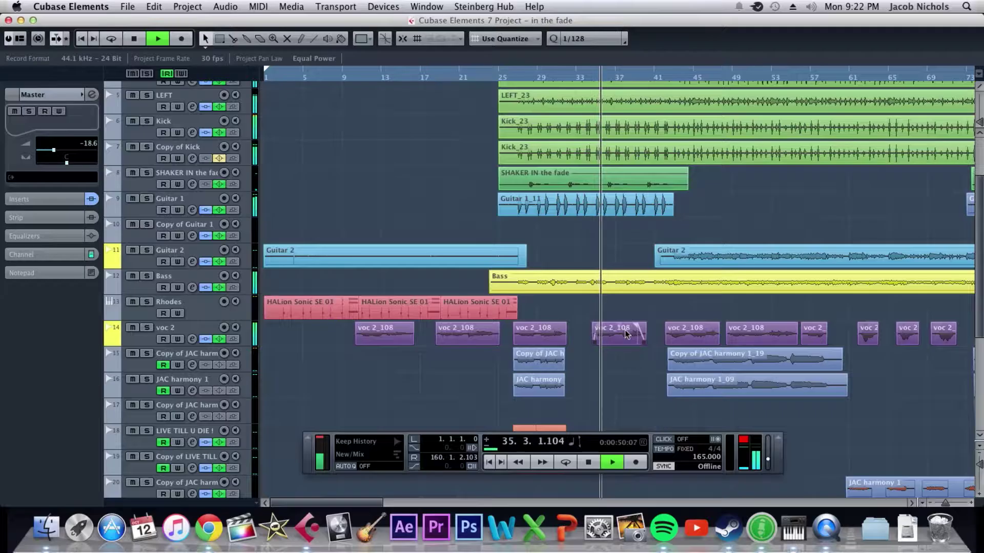
scroll(625, 330, "up", 1)
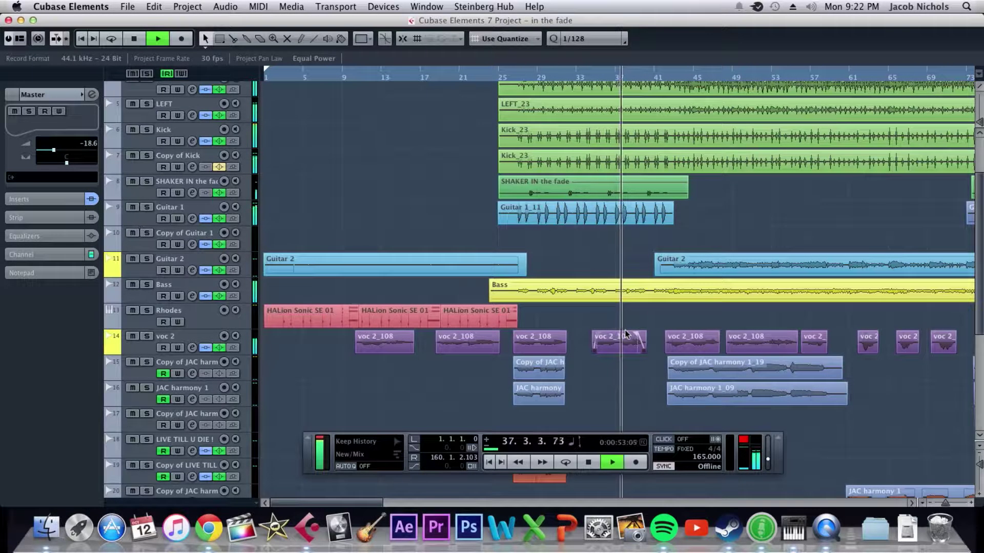
left_click(589, 463)
left_click(589, 463)
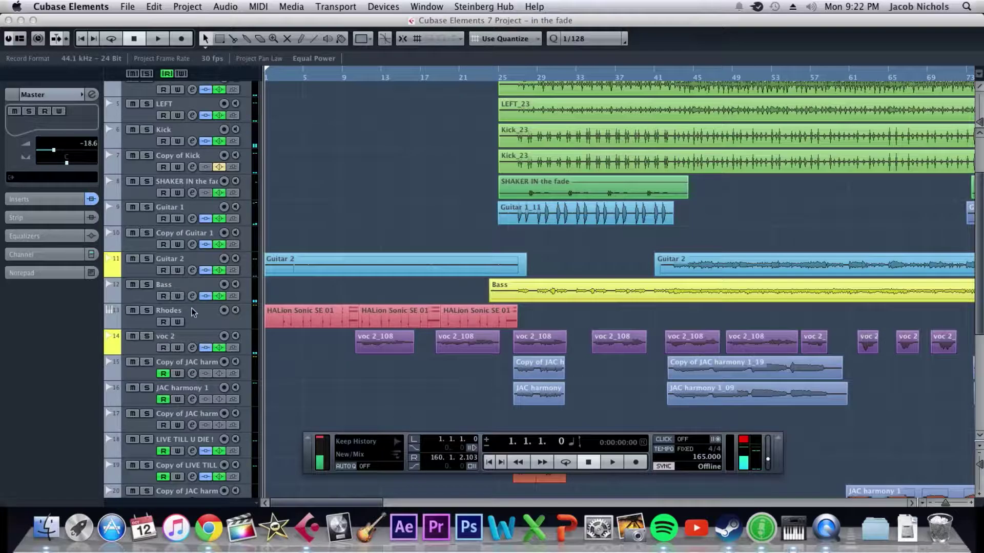
left_click(197, 324)
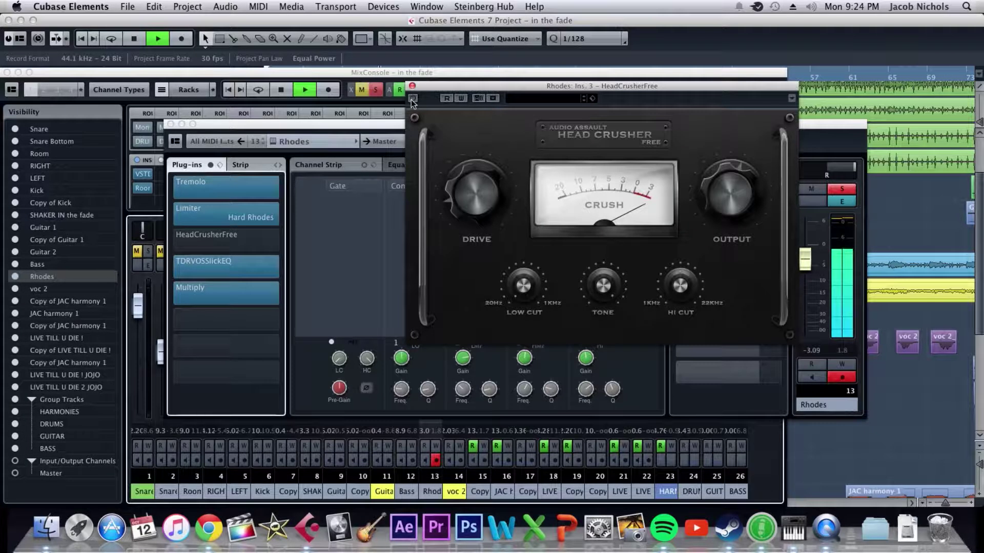
Switch the Rhodes channel's HeadCrusherFree insert back on.
left_click(413, 99)
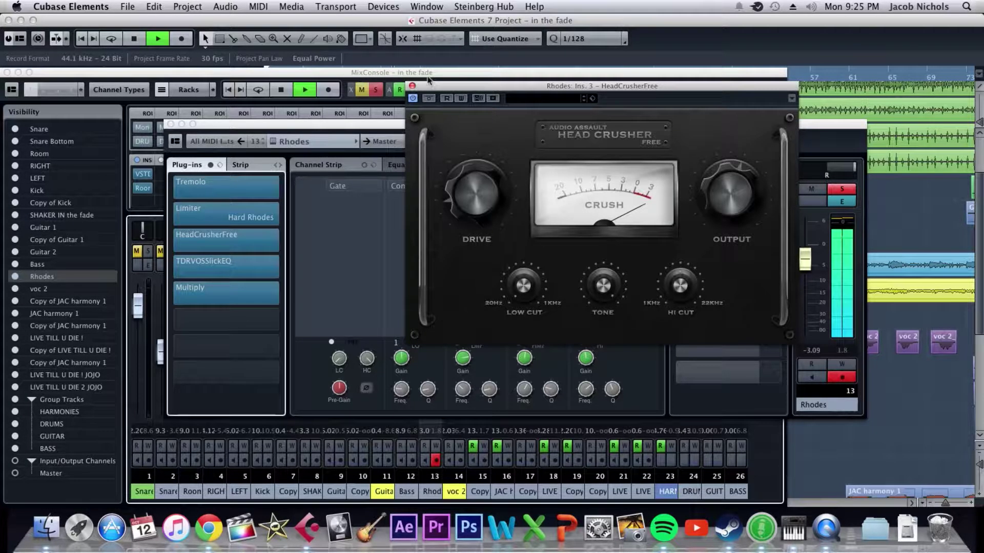
left_click(413, 86)
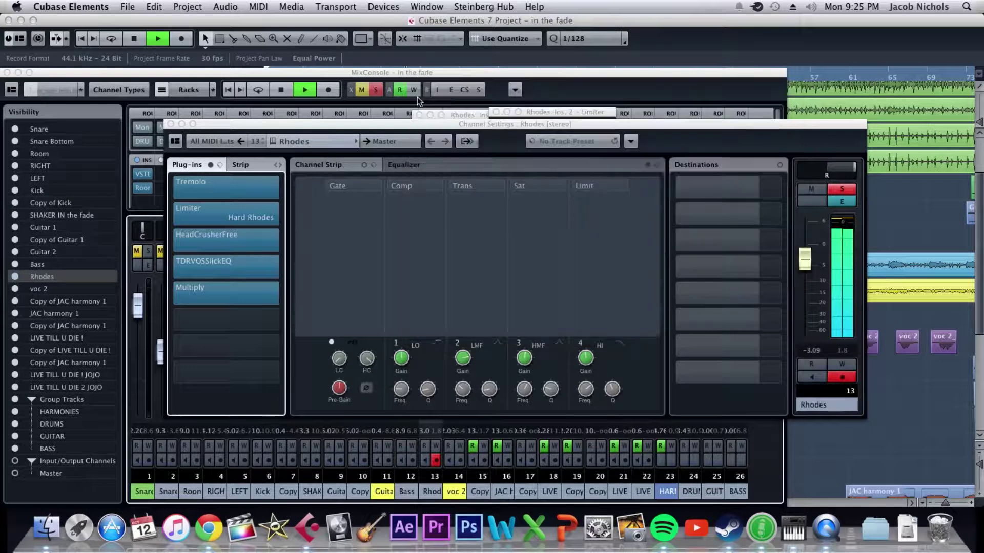
left_click(226, 292)
key("space")
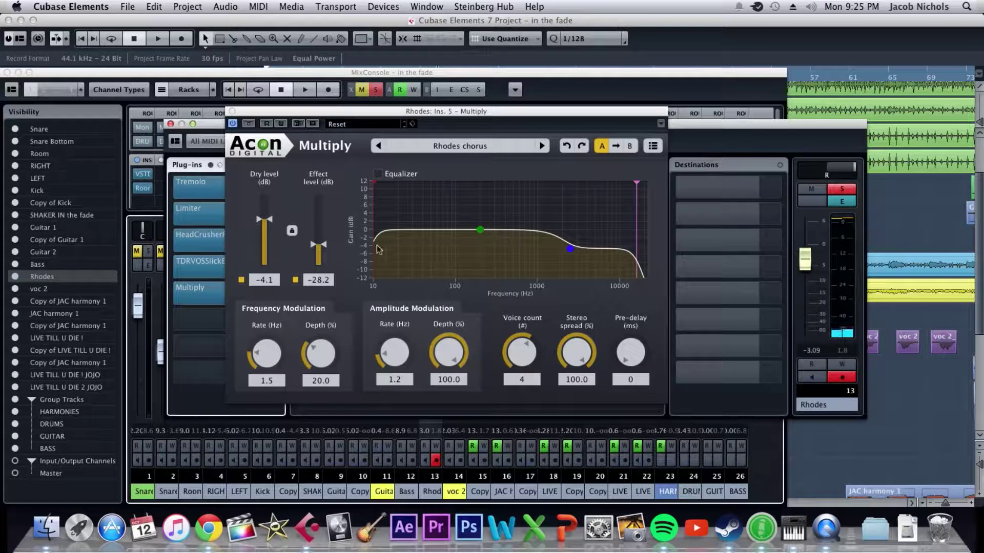
left_click(221, 266)
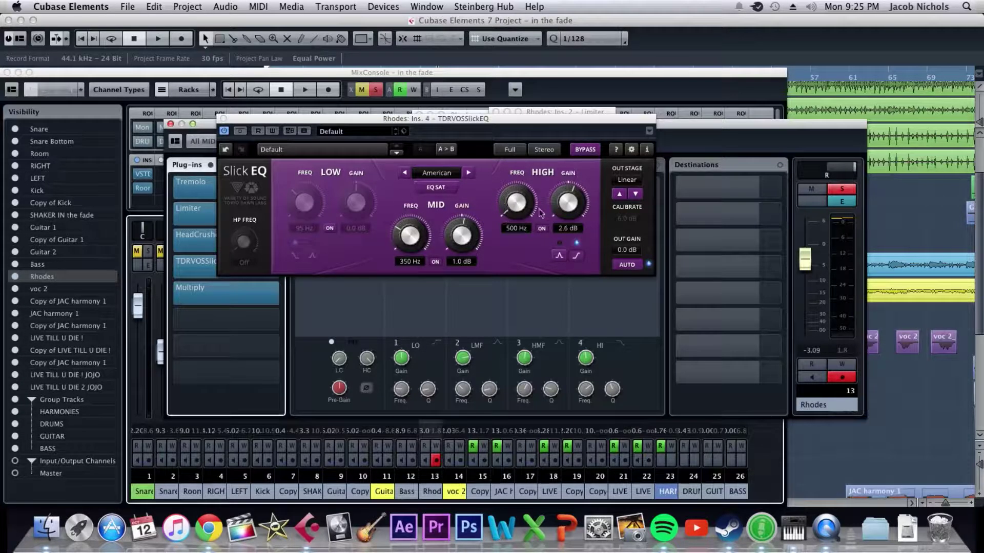
Close Slick EQ, compare the Rhodes EQ bypassed and enabled, then stop playback.
left_click(224, 119)
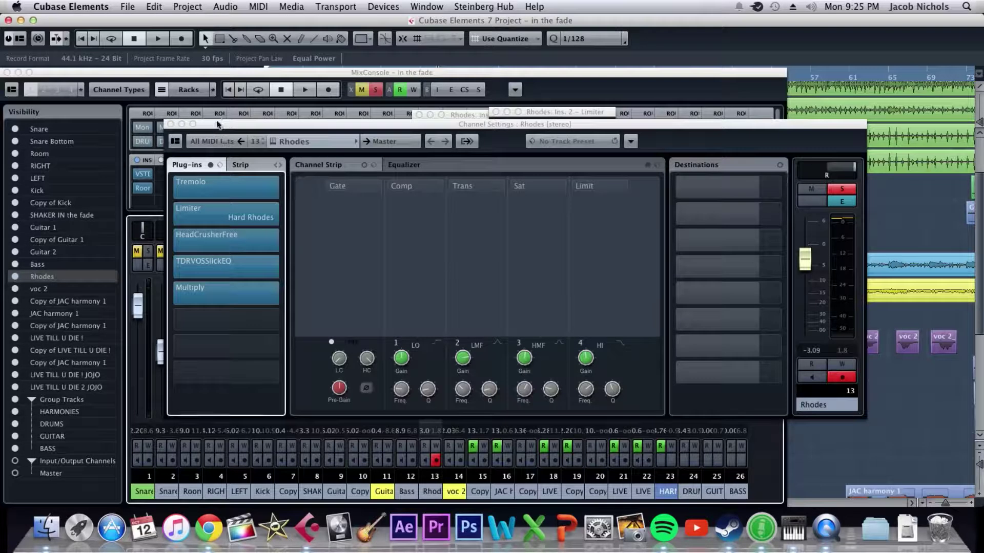
left_click(428, 168)
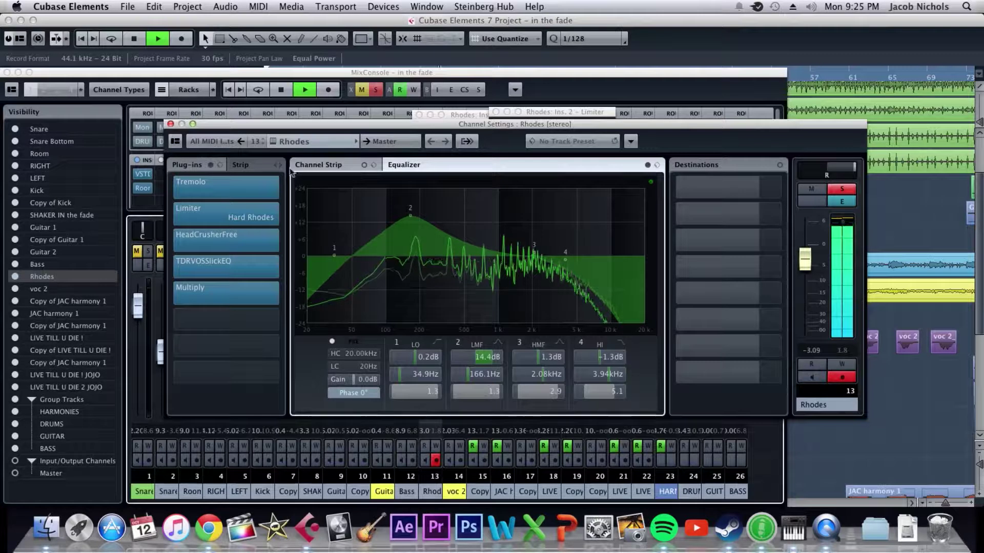
left_click(648, 165)
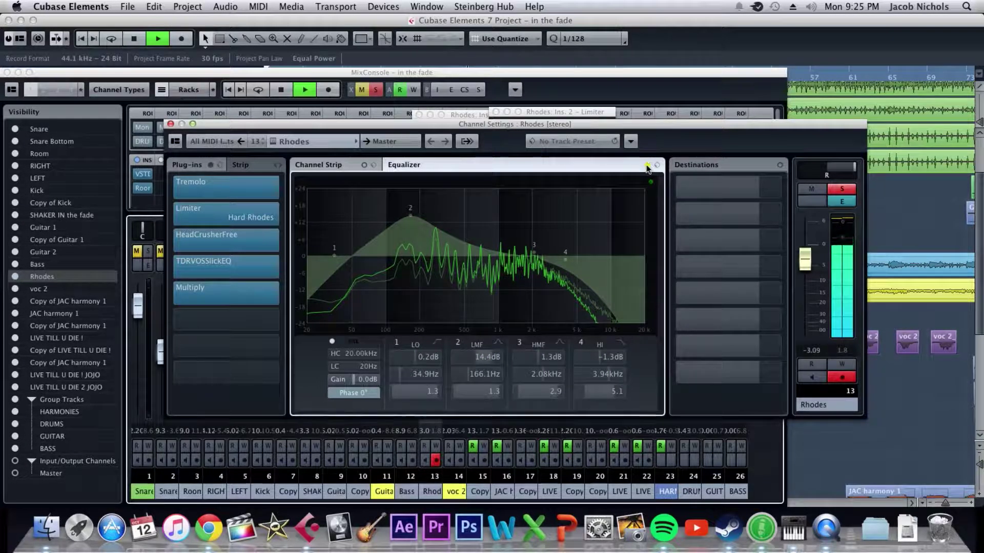
left_click(647, 166)
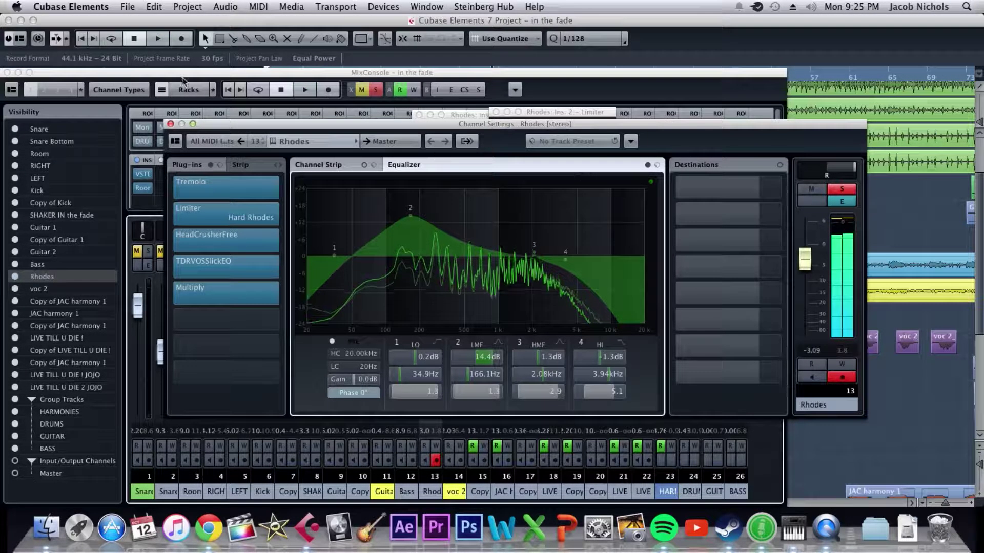
key("space")
Close the Rhodes plug-in windows and MixConsole without saving, and return the playhead to the start.
left_click(170, 124)
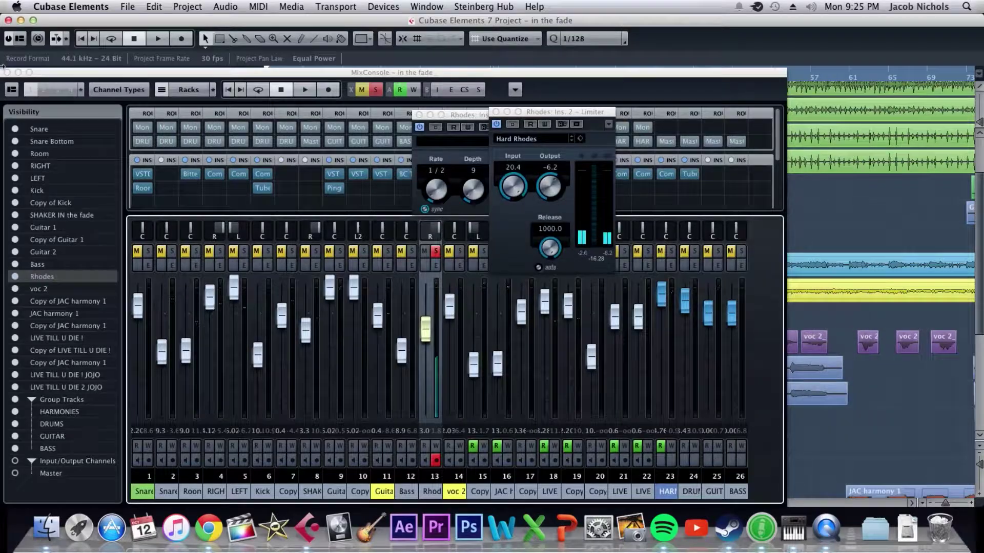
left_click(8, 21)
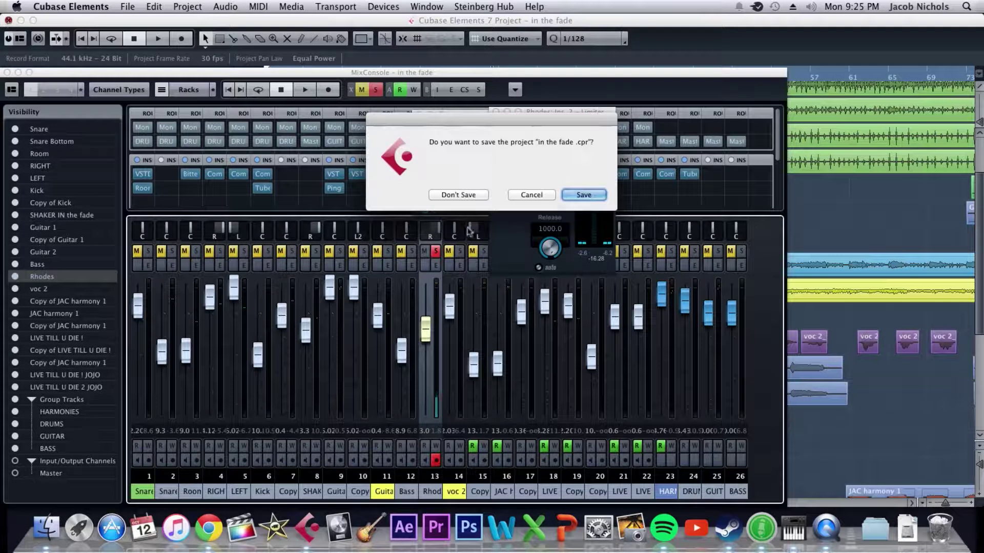
left_click(531, 195)
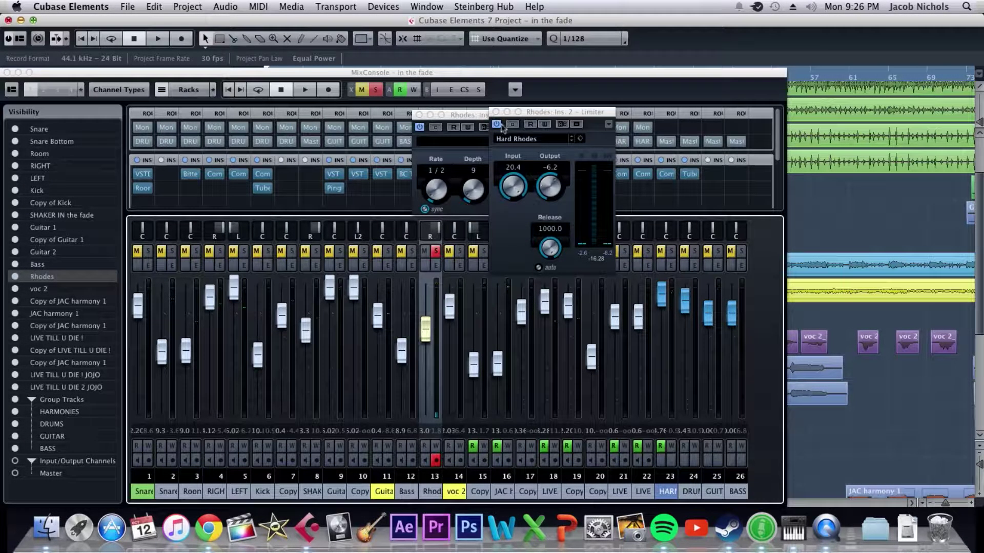
left_click(496, 112)
left_click(419, 114)
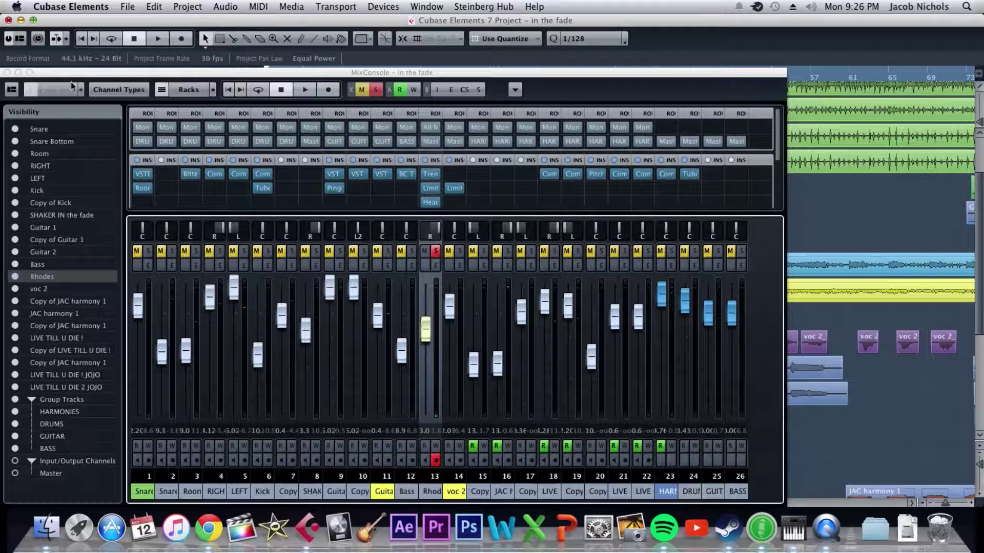
left_click(7, 73)
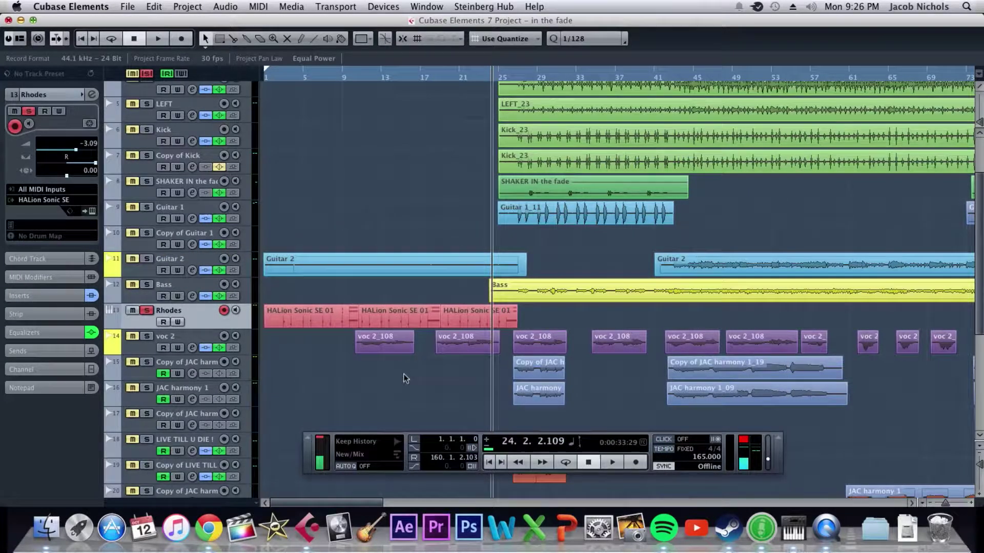
key("Home")
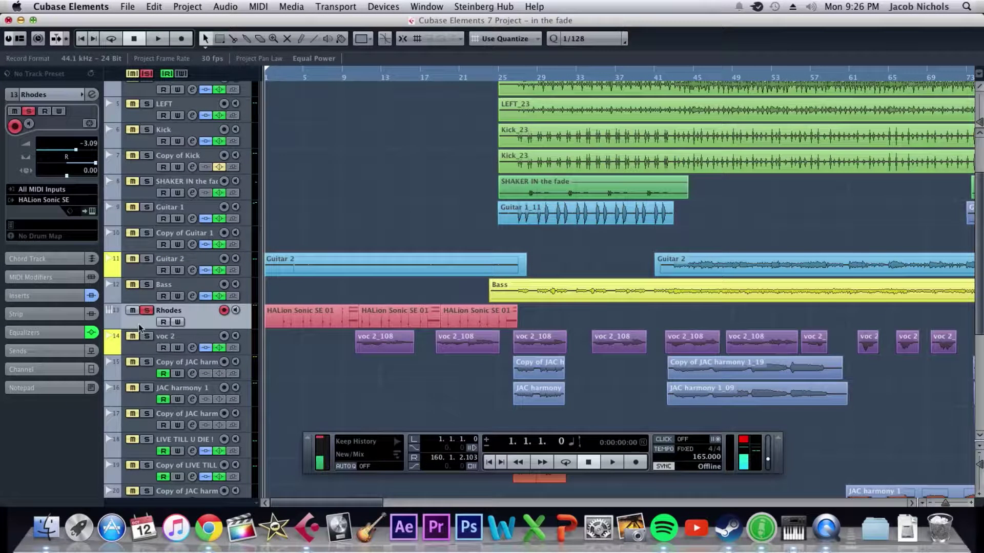
Unsolo Rhodes, solo Guitar 1, Copy of Guitar 1 and Guitar 2, audition from bar 25, then open Guitar 1's channel settings.
left_click(147, 310)
left_click(147, 258)
left_click(147, 233)
left_click(147, 207)
scroll(179, 256, "up", 4)
key("space")
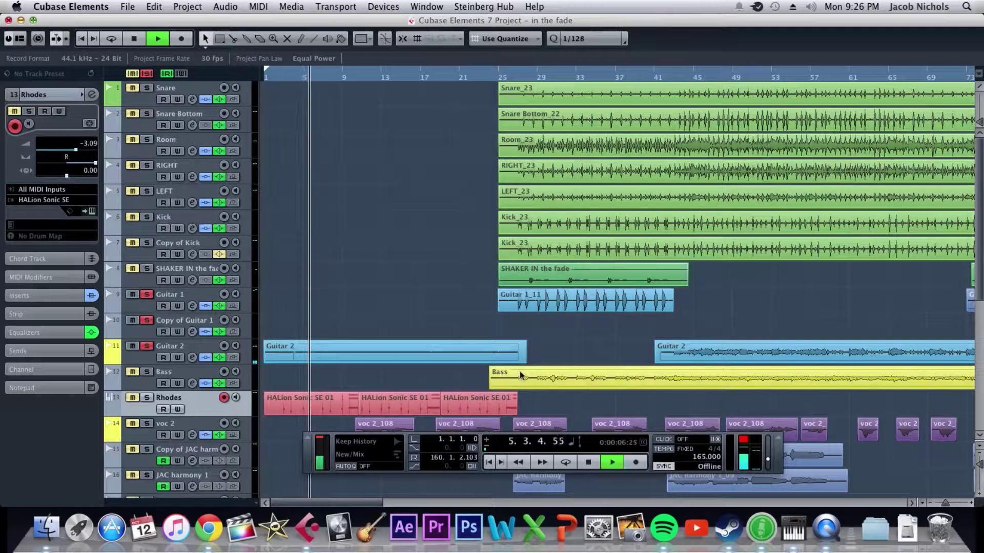
left_click(507, 77)
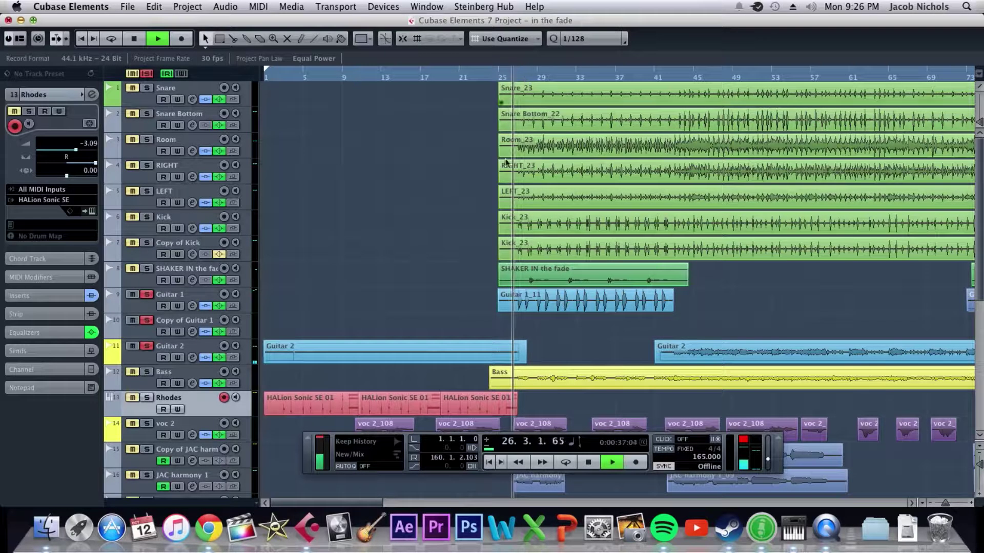
key("space")
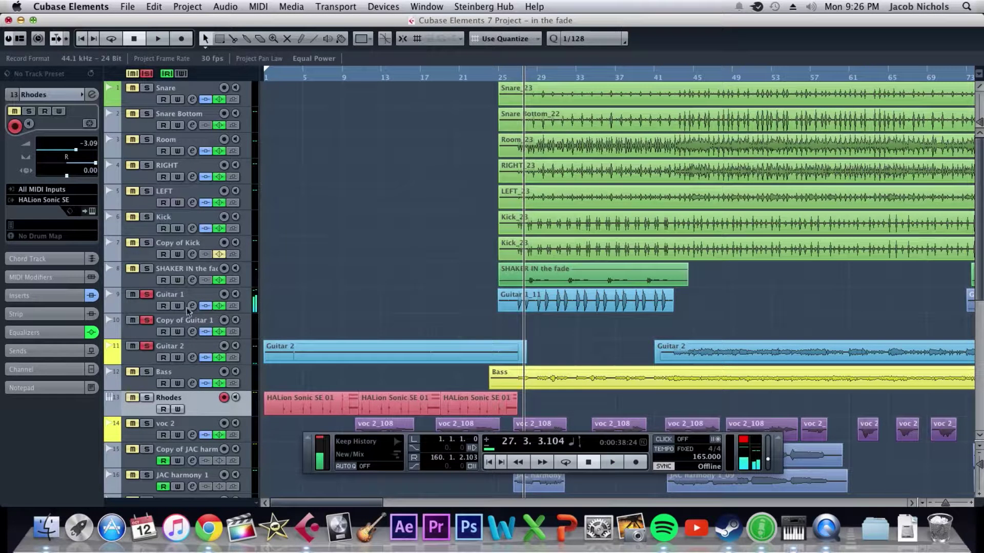
left_click(187, 307)
left_click(192, 306)
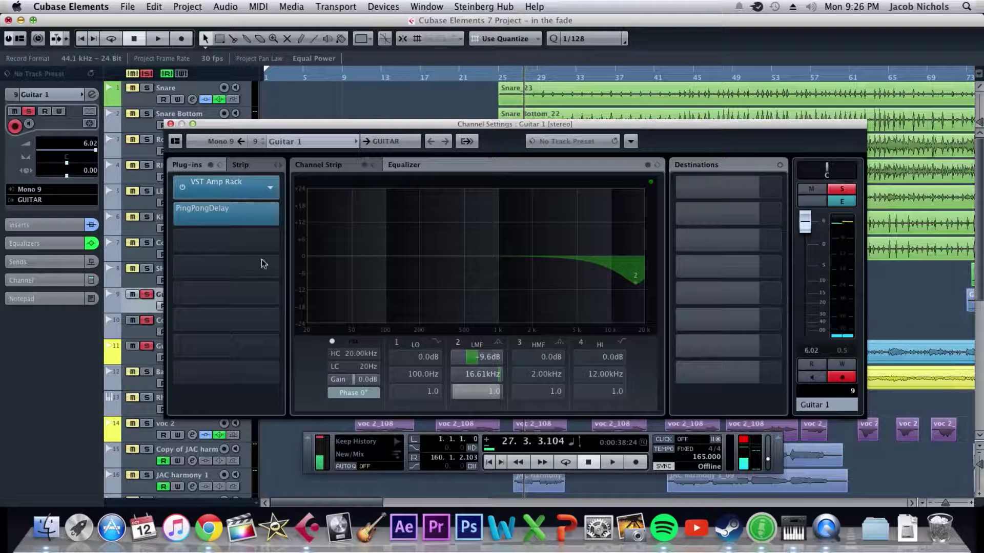
Play Guitar 1 from around bar 26, reposition its channel settings window, and open its VST Amp Rack.
key("space")
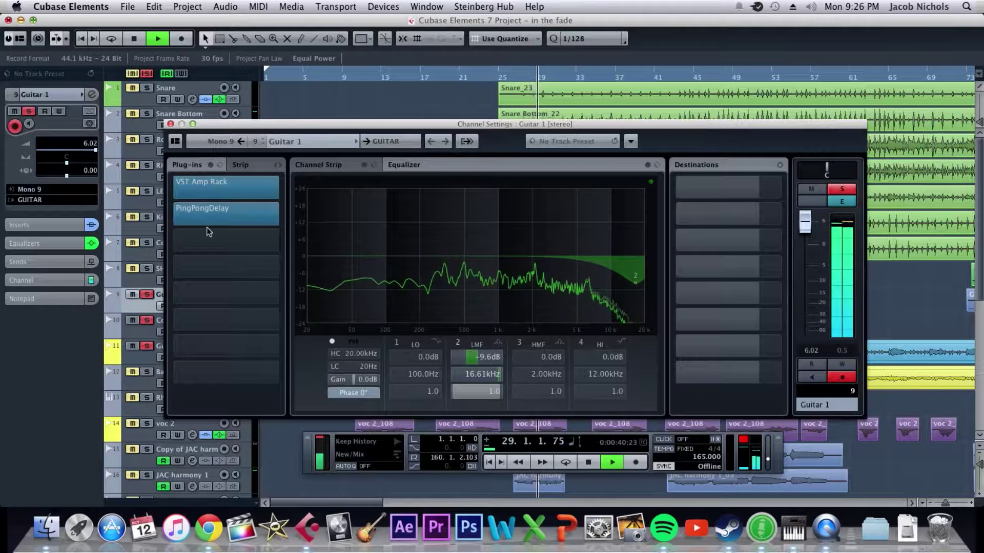
key("space")
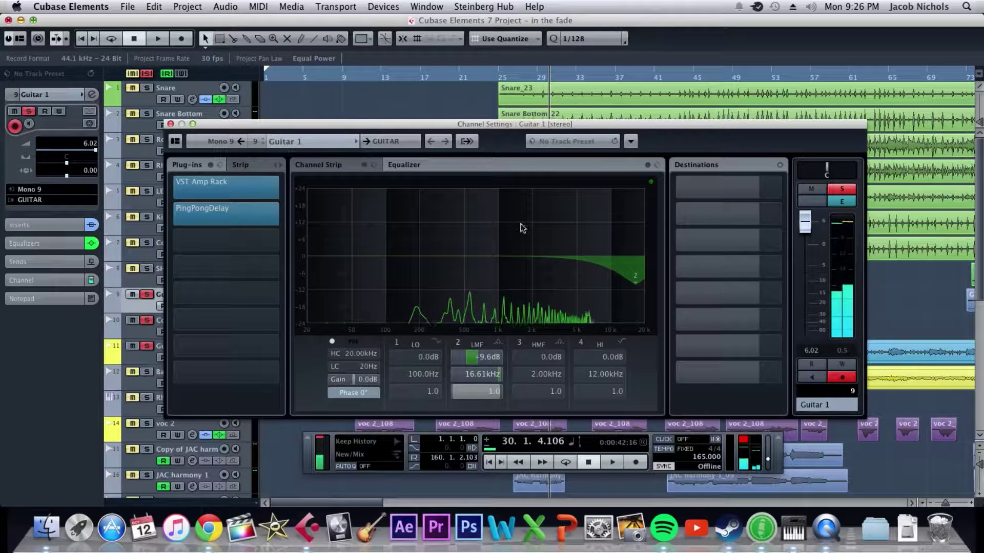
left_click_drag(558, 125, 589, 310)
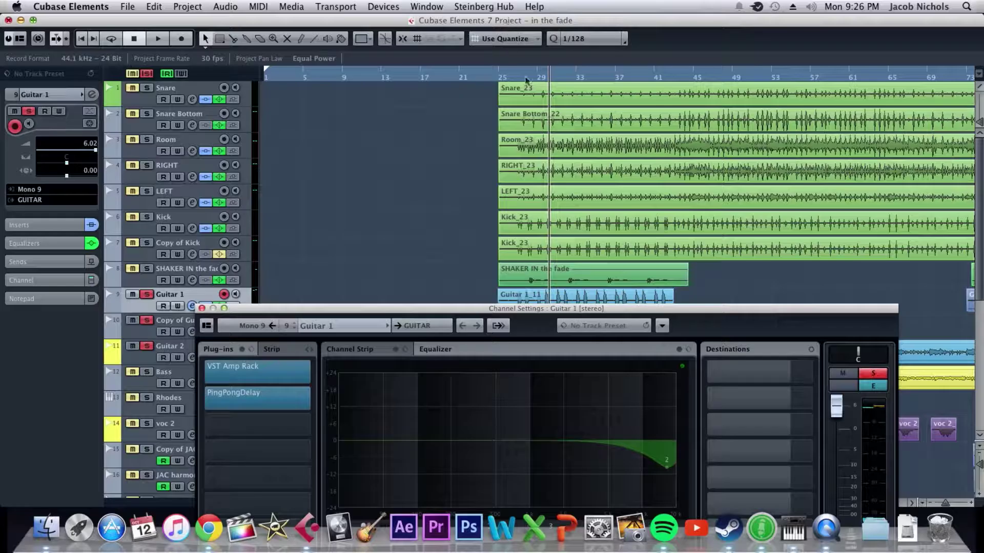
left_click(518, 79)
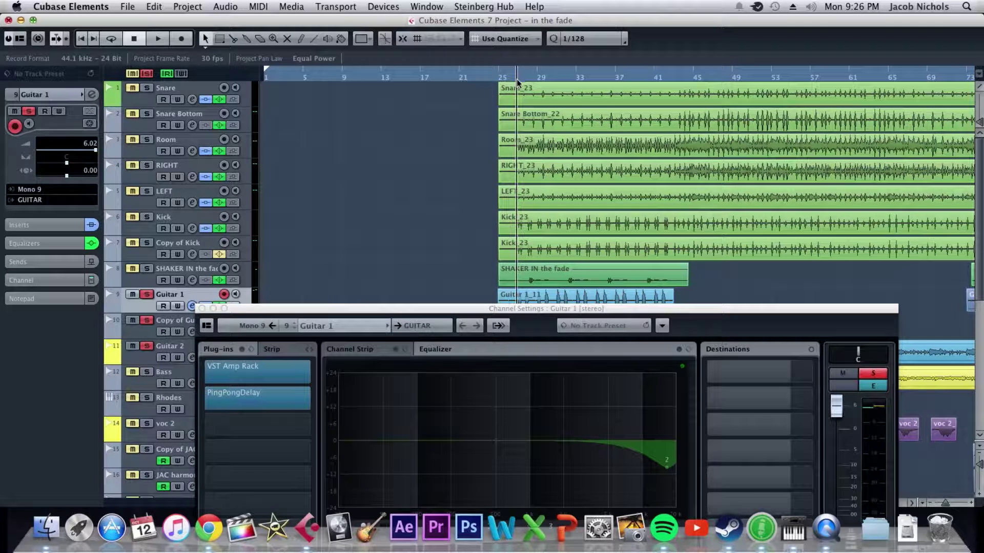
key("space")
left_click_drag(565, 308, 598, 152)
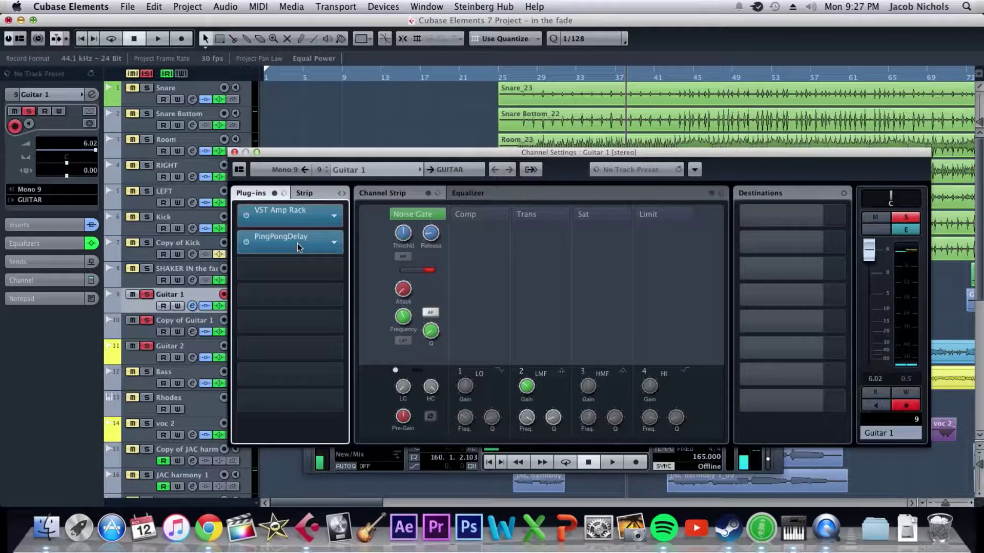
left_click(313, 221)
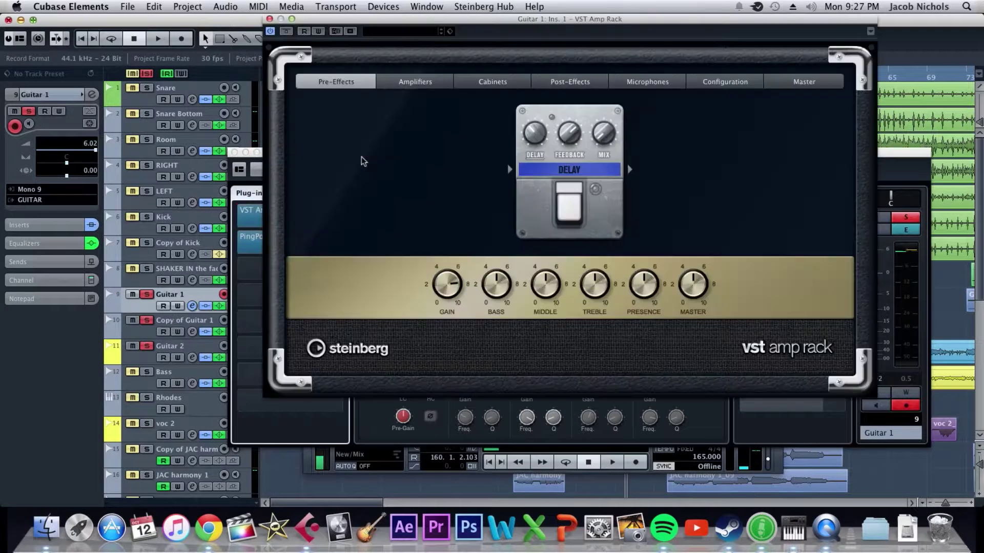
Review the VST Amp Rack's microphone placement and signal-chain configuration, then close the editor.
mouse_move(500, 290)
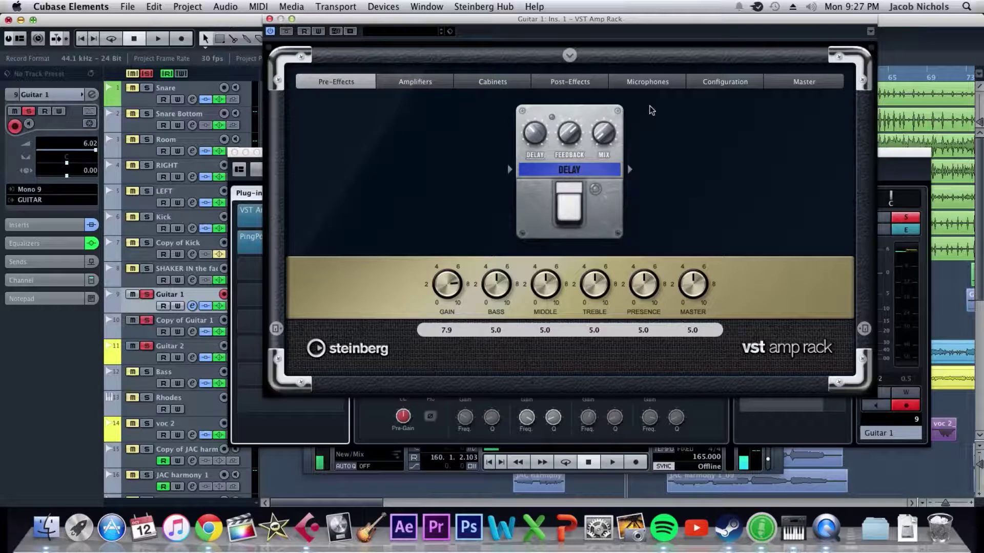
left_click(639, 84)
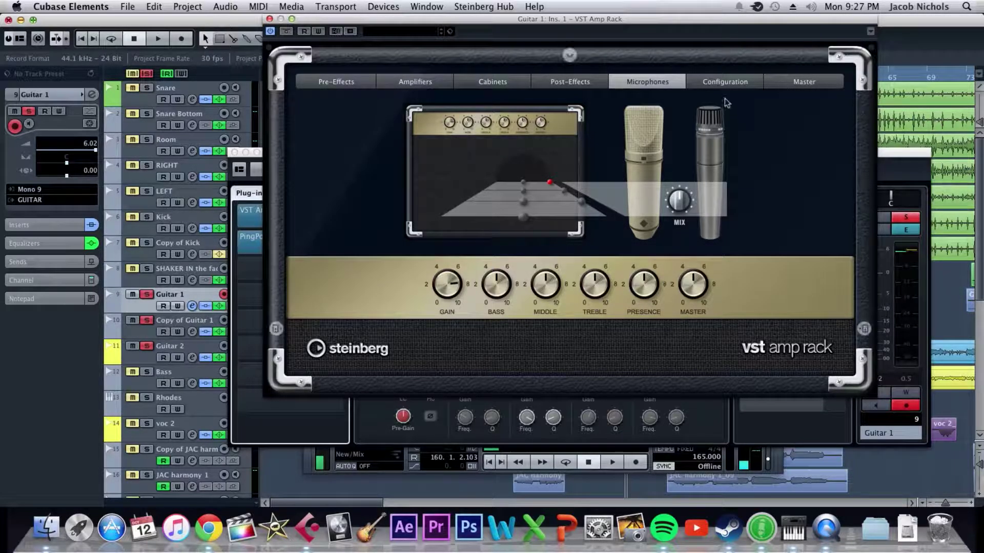
left_click(725, 82)
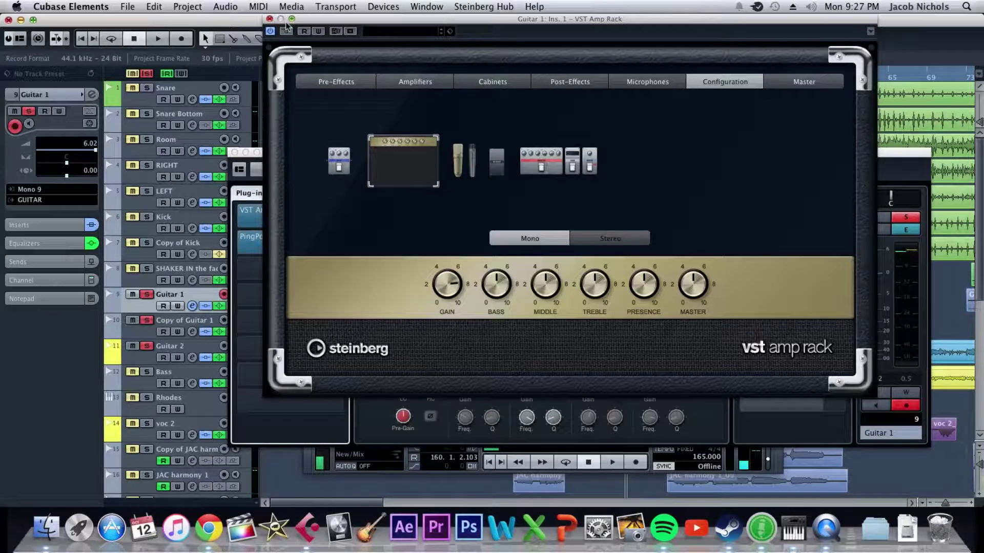
left_click(270, 19)
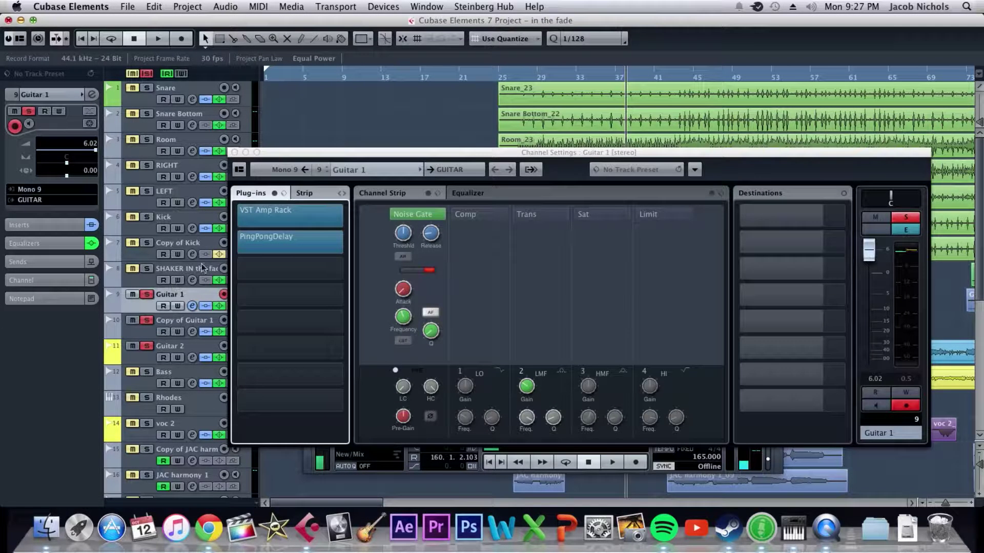
Show Guitar 1's EQ curve and band values, then return to the channel strip view.
left_click(532, 196)
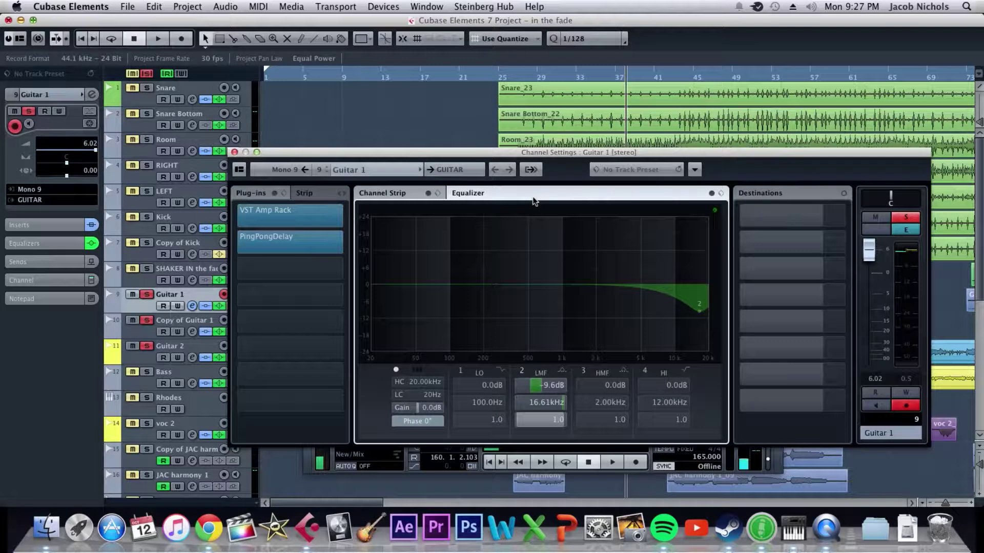
left_click(402, 198)
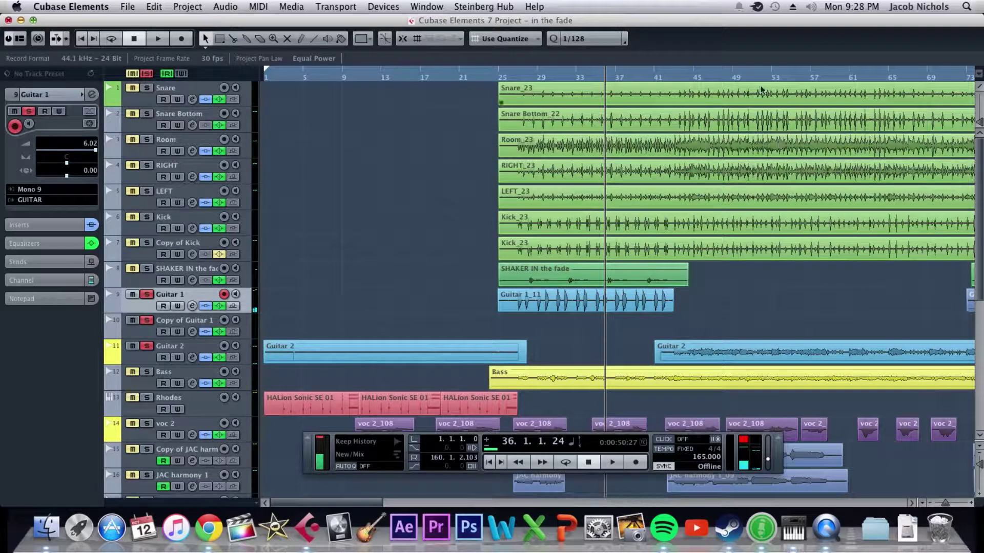
Move playback to around bar 42 and open Guitar 2's channel settings.
left_click(677, 76)
left_click_drag(677, 76, 670, 105)
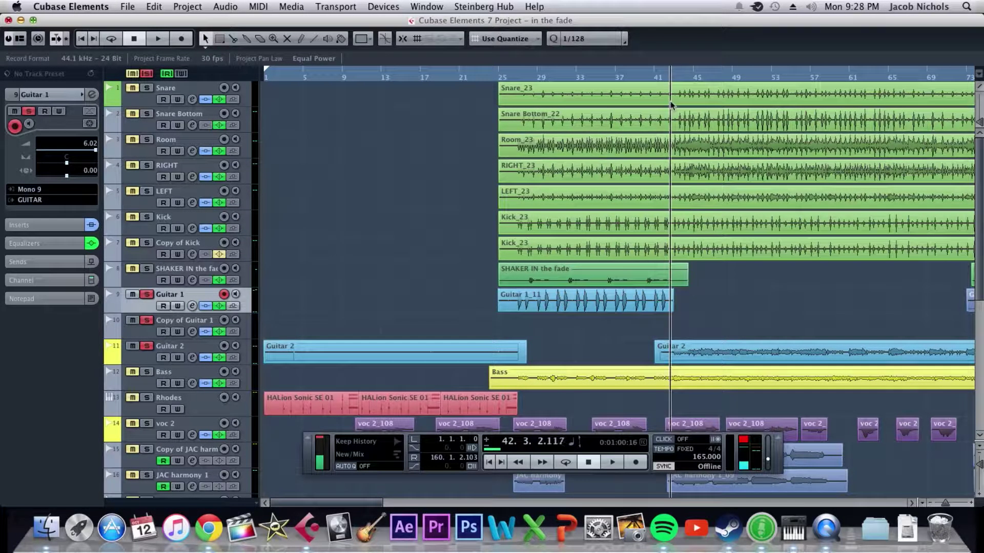
left_click(192, 357)
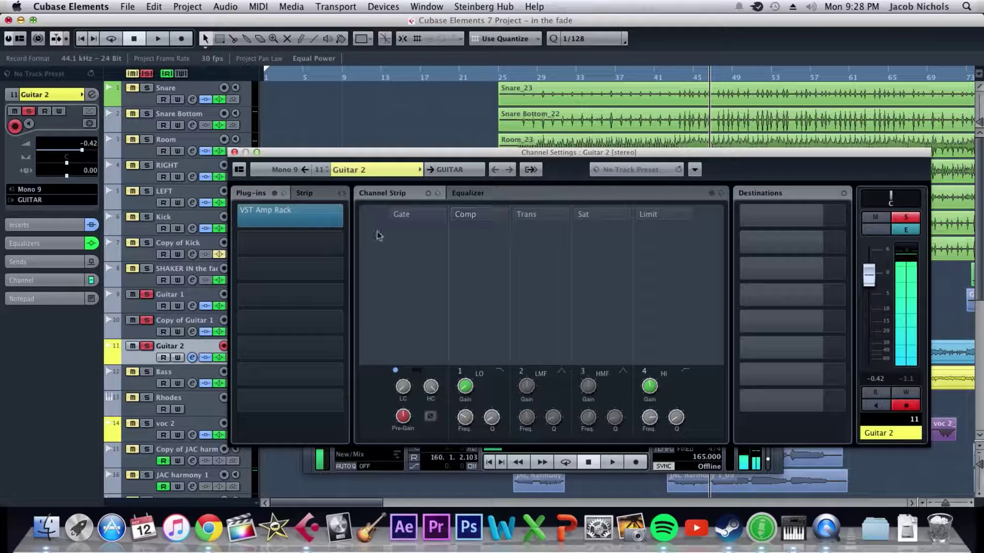
Open and close Guitar 2's VST Amp Rack editor, then bypass the Snare's VSTDynamics insert.
left_click(289, 214)
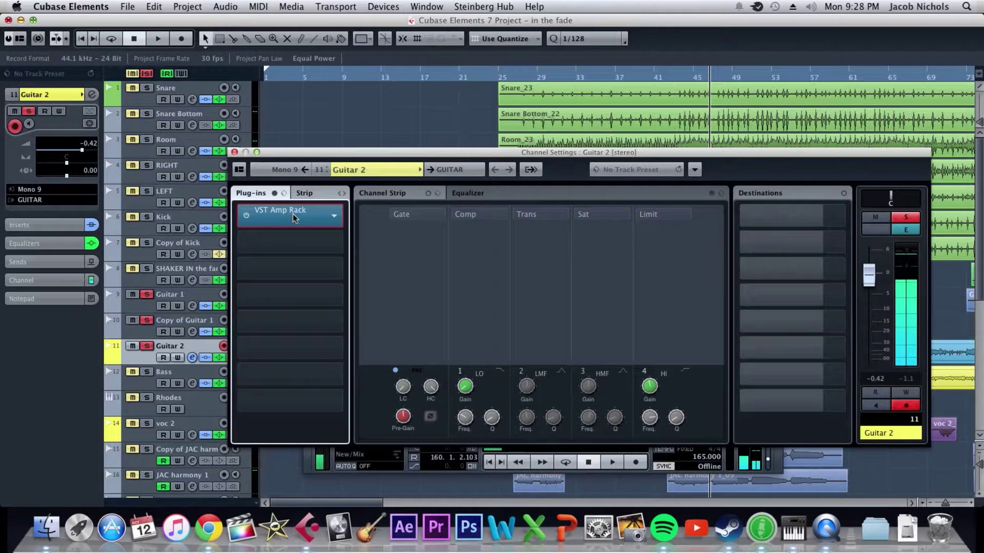
left_click(293, 214)
key("super+w")
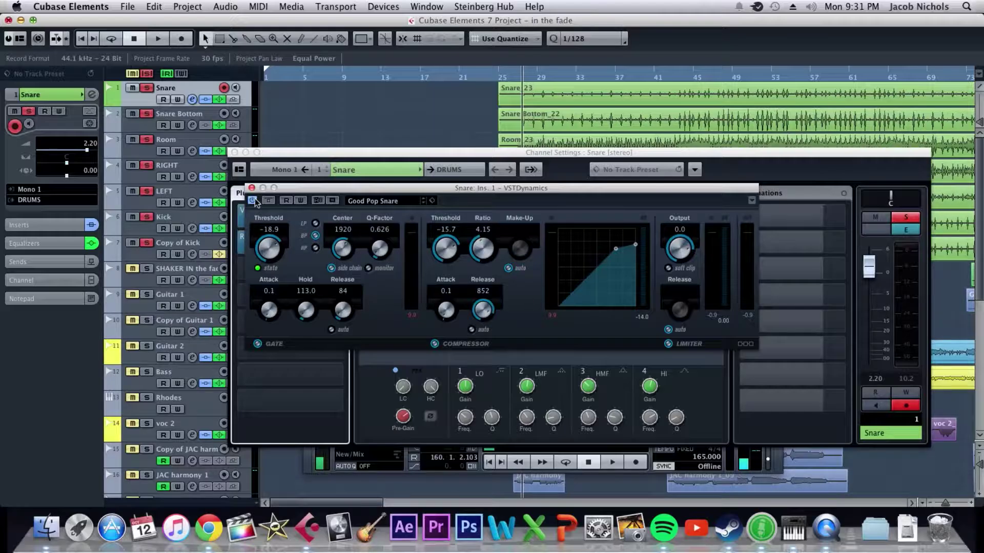
left_click(252, 200)
Play to hear the Snare without dynamics, then move playback back to around bar 26.
key("space")
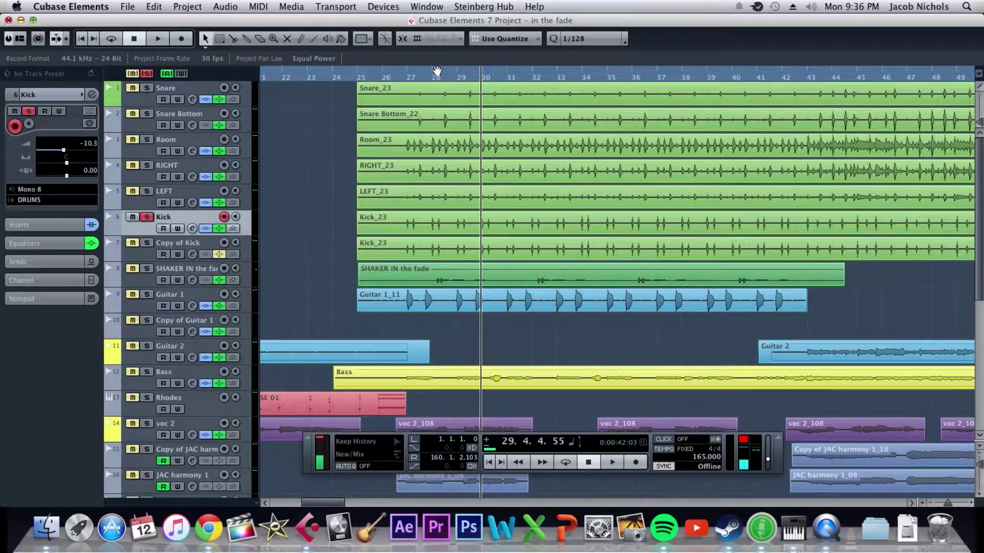
left_click(389, 70)
Start playback, unsolo Kick and solo Copy of Kick, then stop playback.
key("space")
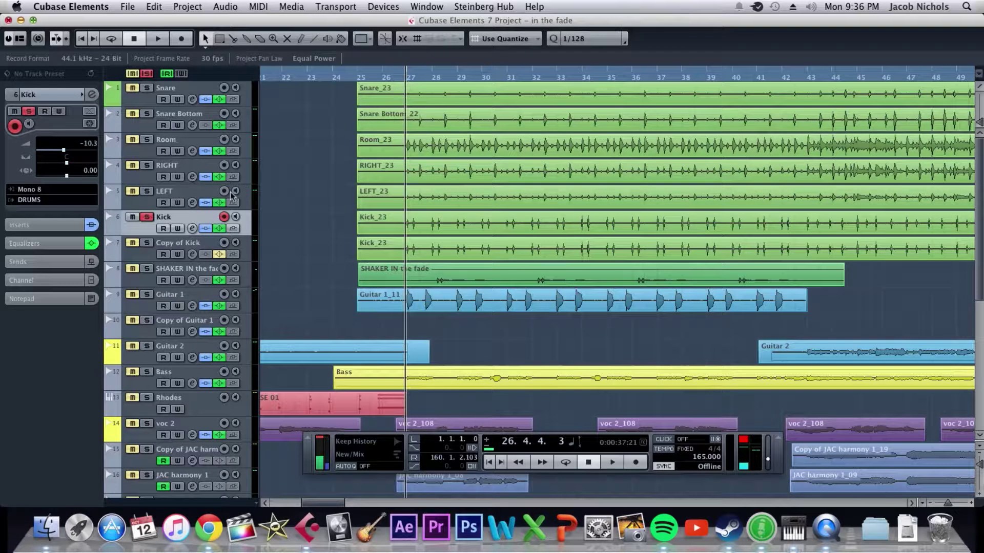
left_click(148, 219)
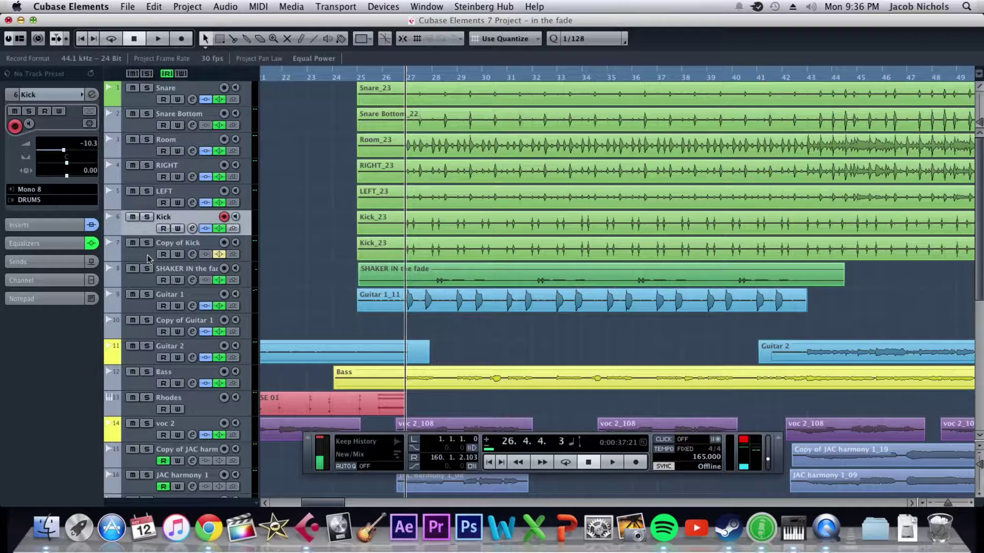
left_click(148, 244)
left_click(148, 244)
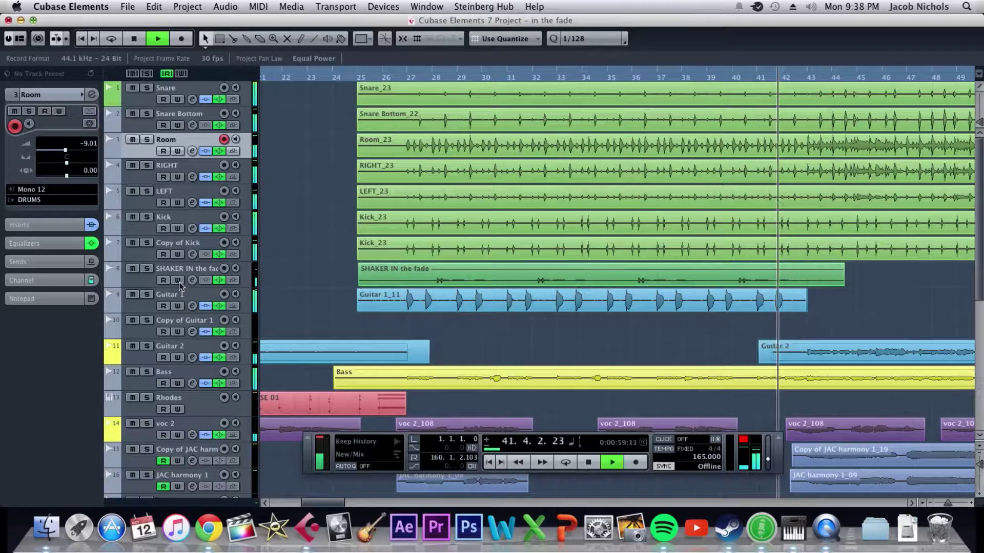
key("space")
Solo SHAKER, play from bar 26, close voc 2's Limiter6, and show its channel strip modules.
left_click(147, 269)
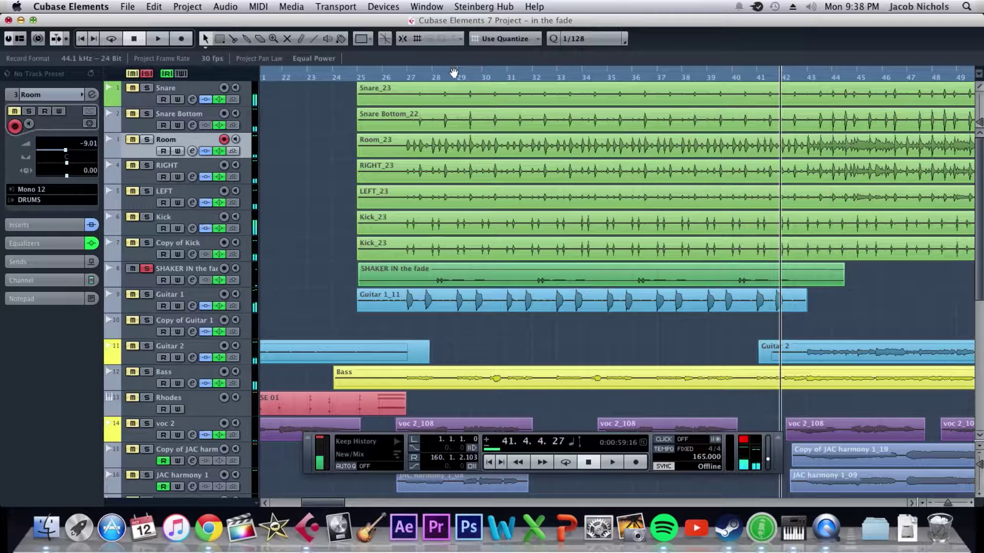
left_click(408, 78)
key("space")
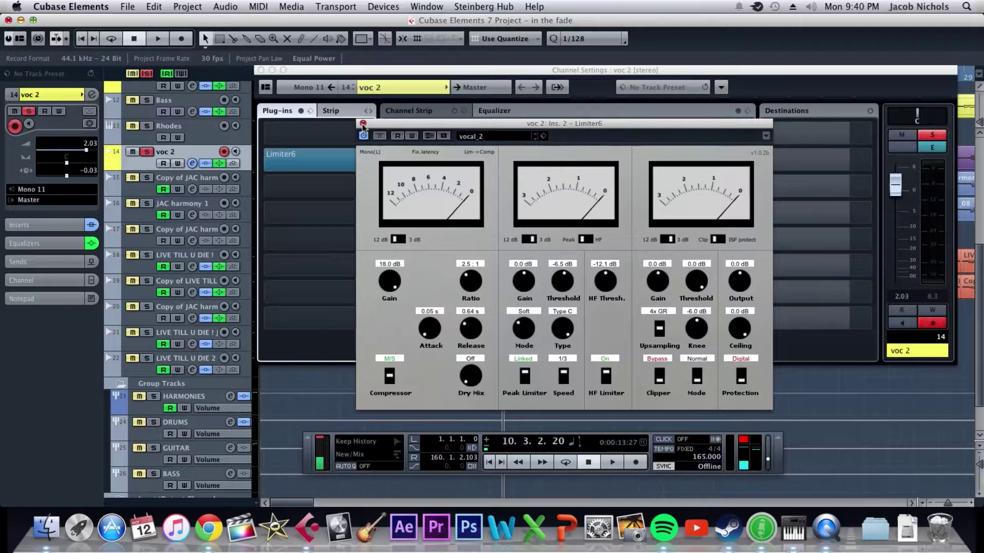
left_click(362, 124)
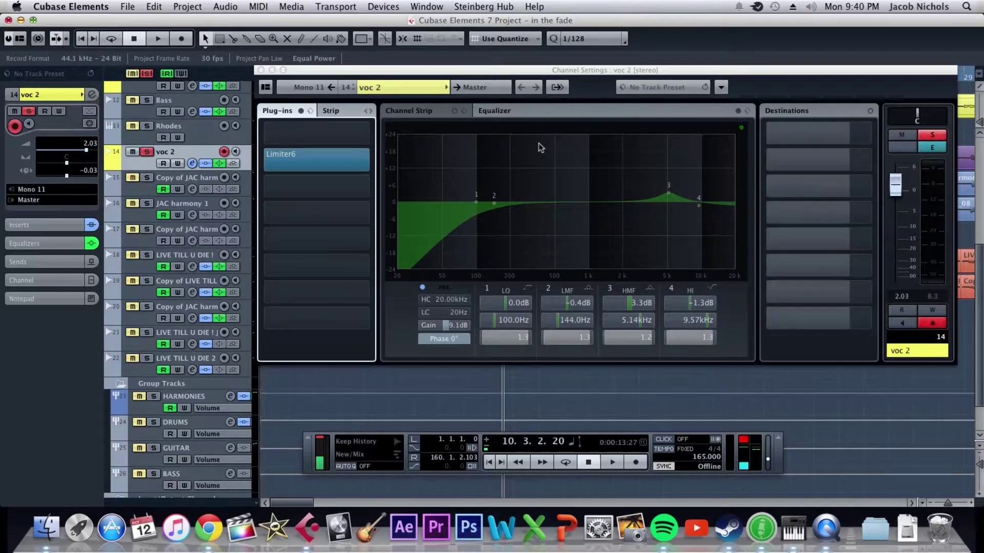
left_click(424, 106)
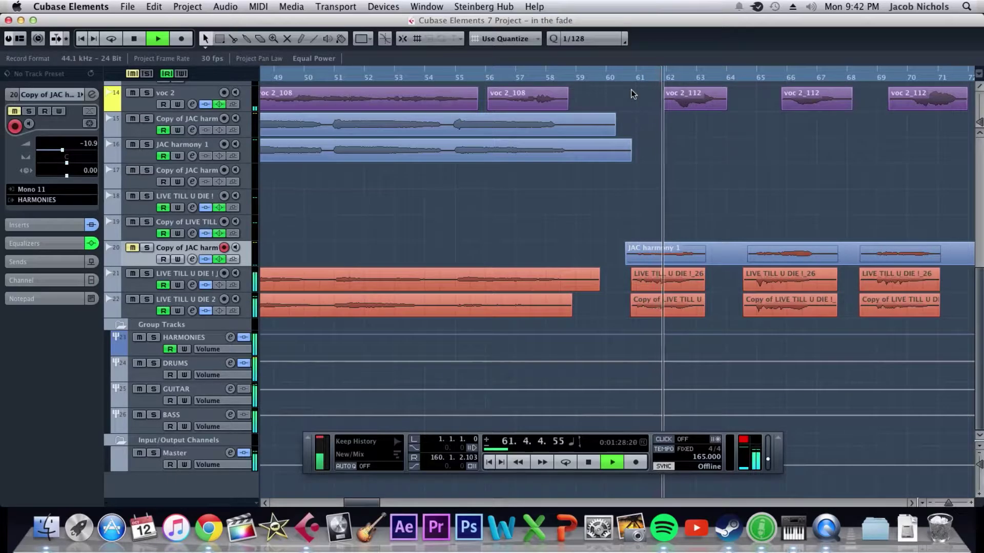
Stop playback, set the playhead near bar 54, and open LIVE TILL U DIE !'s channel strip modules.
key("space")
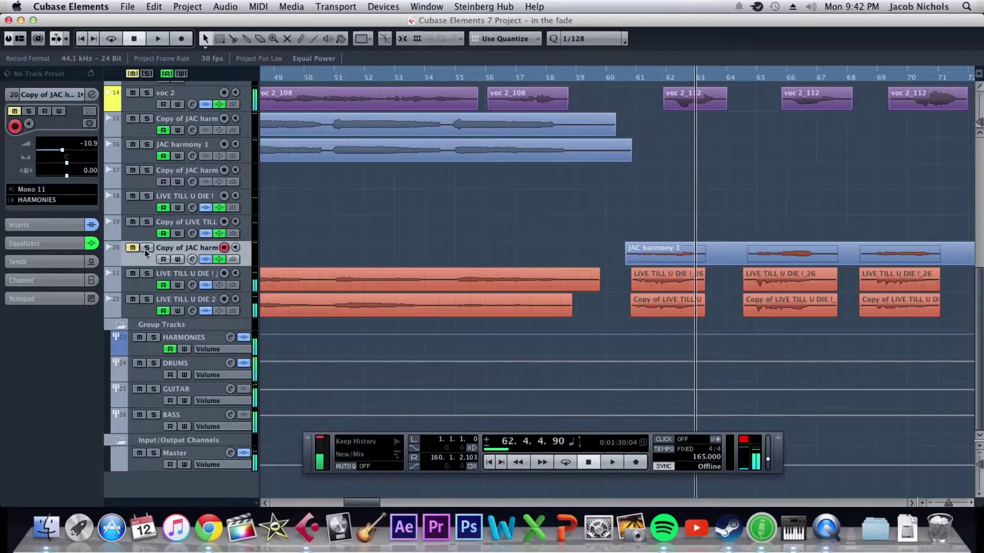
scroll(751, 245, "up", 5)
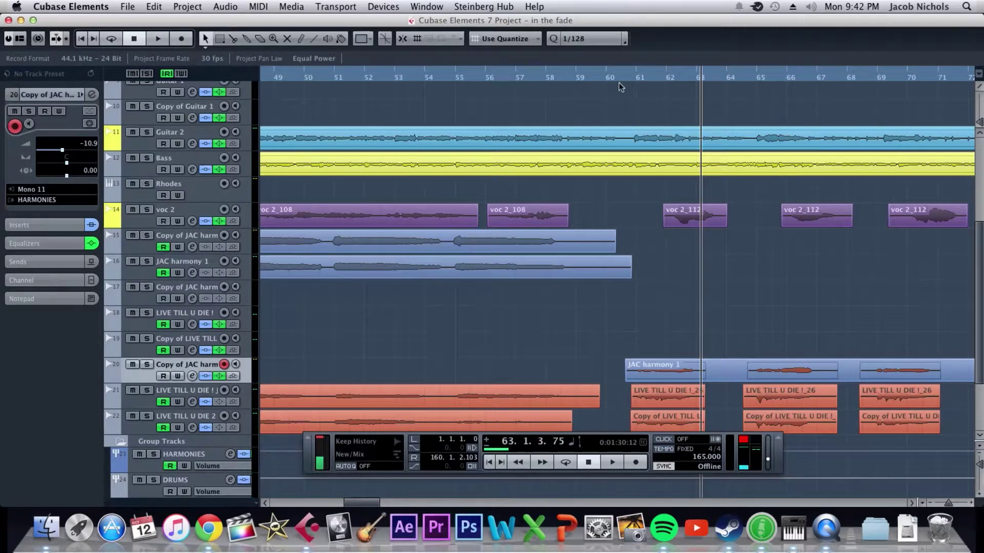
left_click(446, 77)
left_click(192, 325)
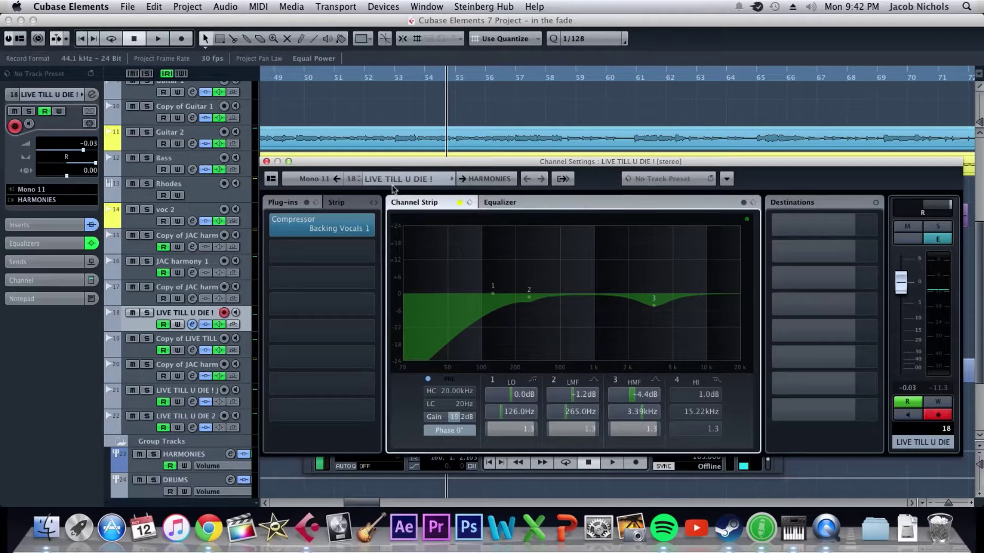
left_click(417, 203)
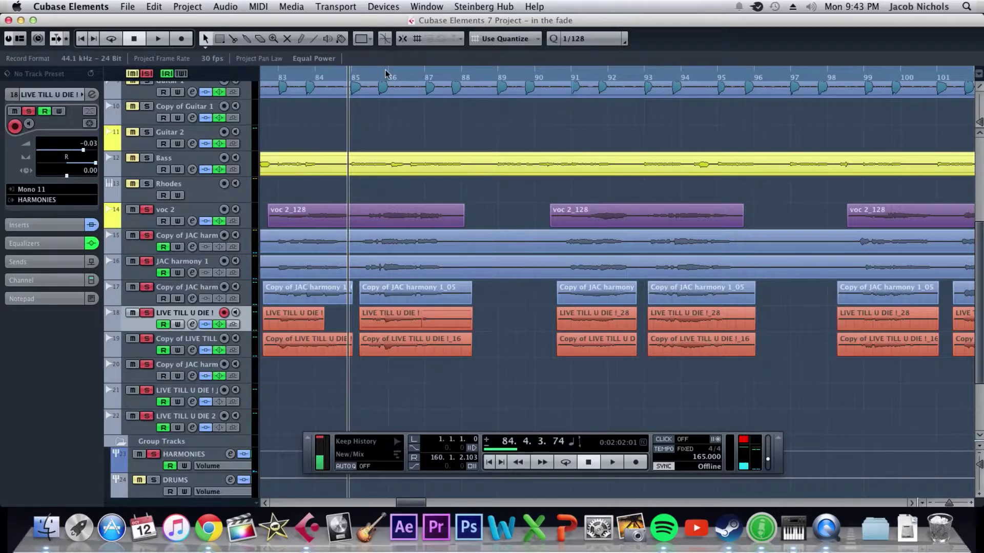
Scrub the playhead to about bar 74, close the HARMONIES settings, and select the Master track.
left_click_drag(386, 74, 275, 114)
left_click(488, 160)
left_click_drag(488, 159, 427, 175)
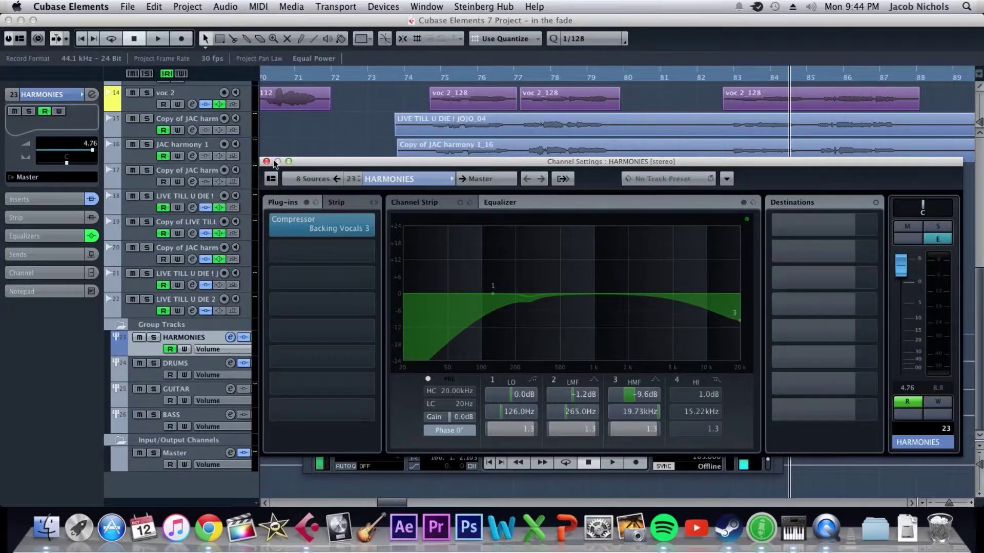
left_click(266, 161)
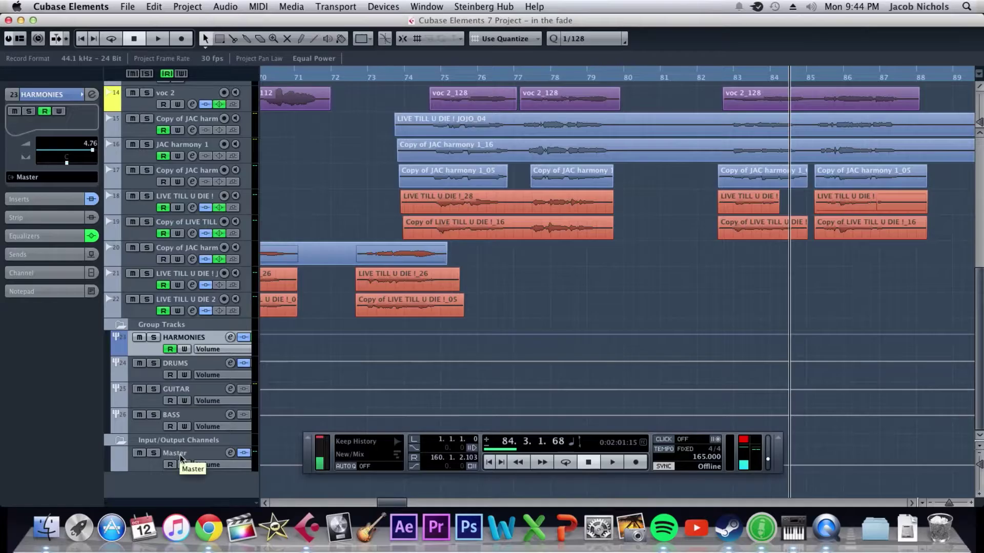
left_click(191, 454)
left_click(230, 454)
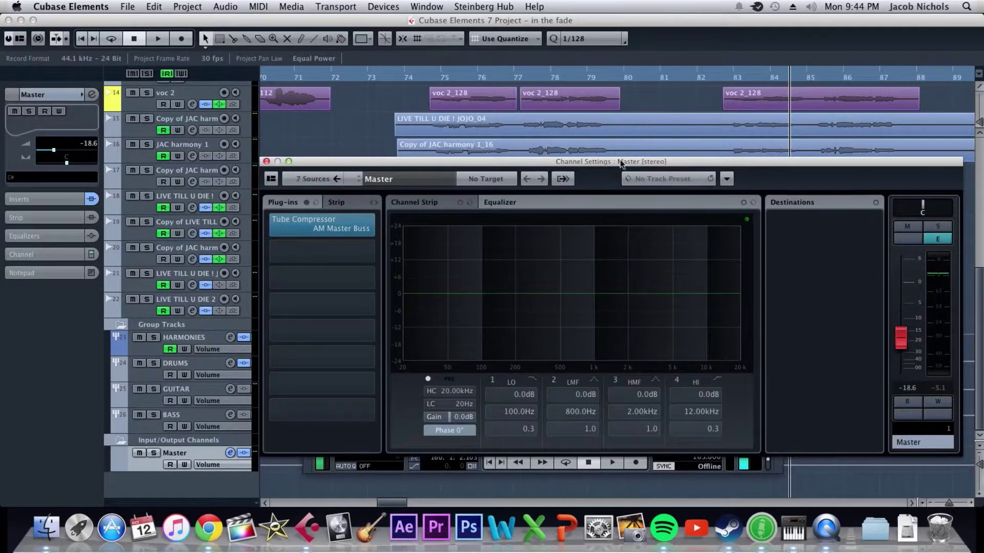
left_click(326, 215)
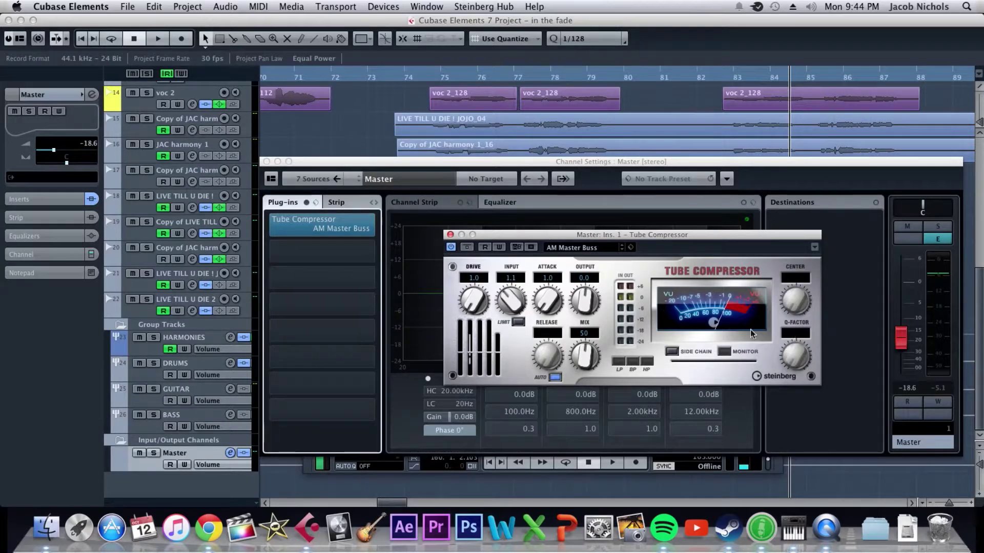
left_click(450, 235)
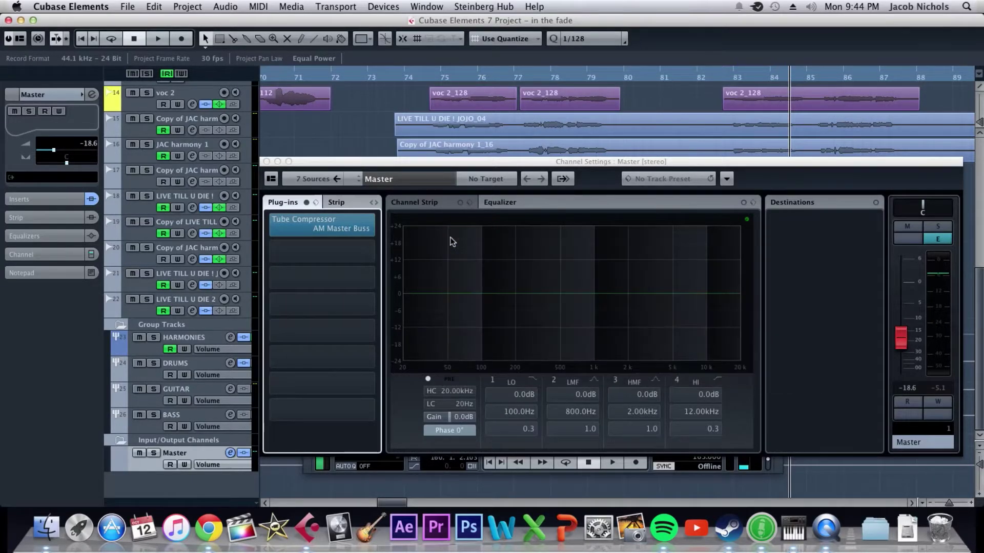
left_click(265, 162)
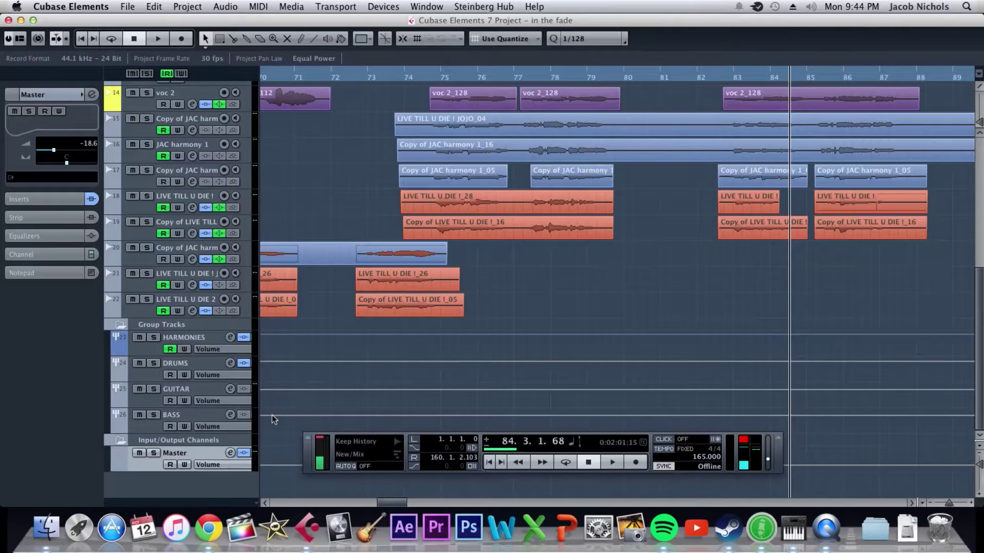
Play and stop near bar 144, unsolo Copy of Guitar 1, and enlarge the track lanes.
key("F3")
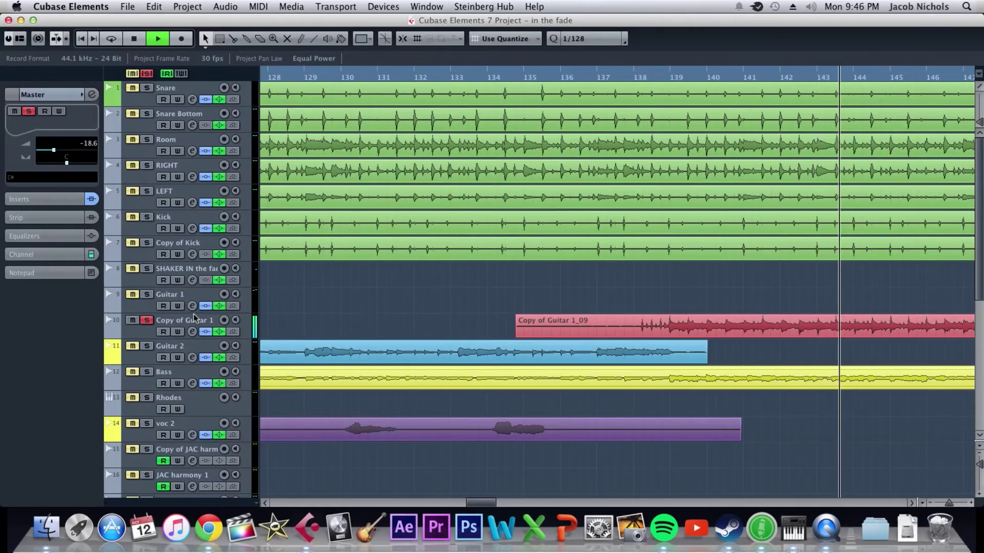
key("space")
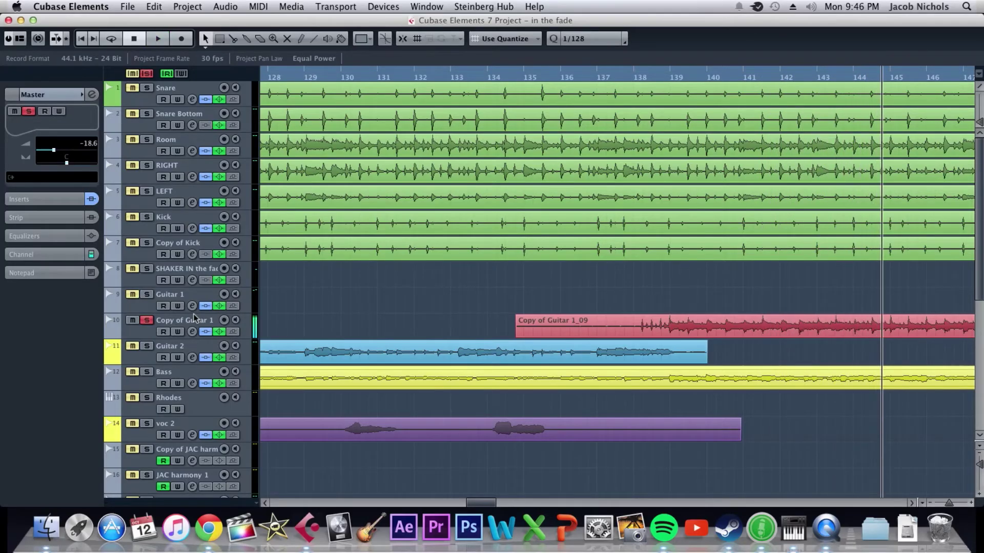
left_click(147, 321)
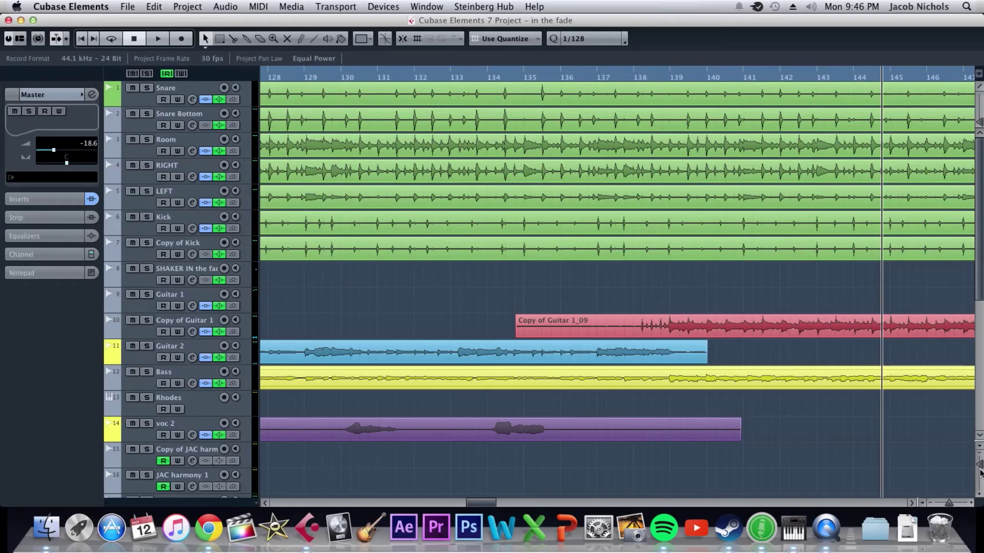
left_click_drag(979, 472, 979, 461)
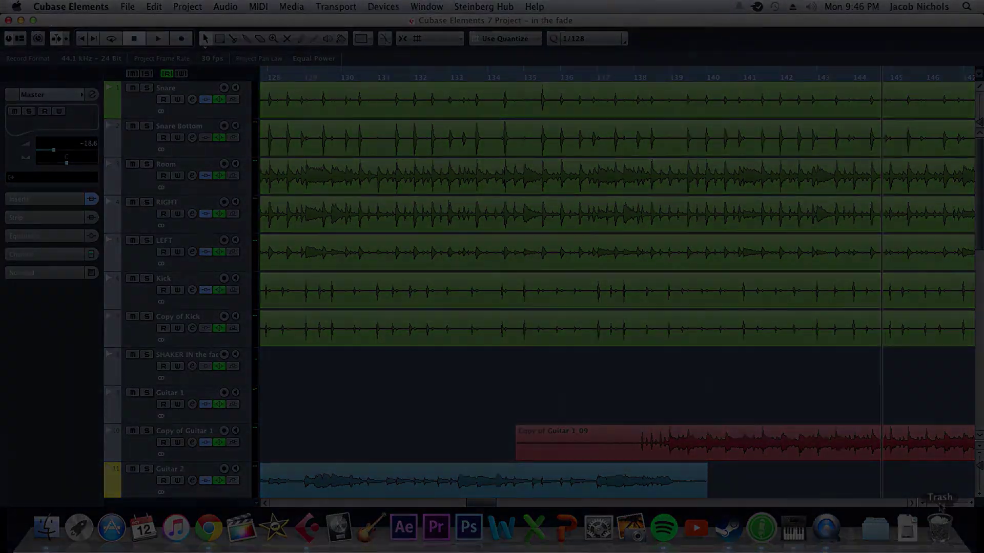